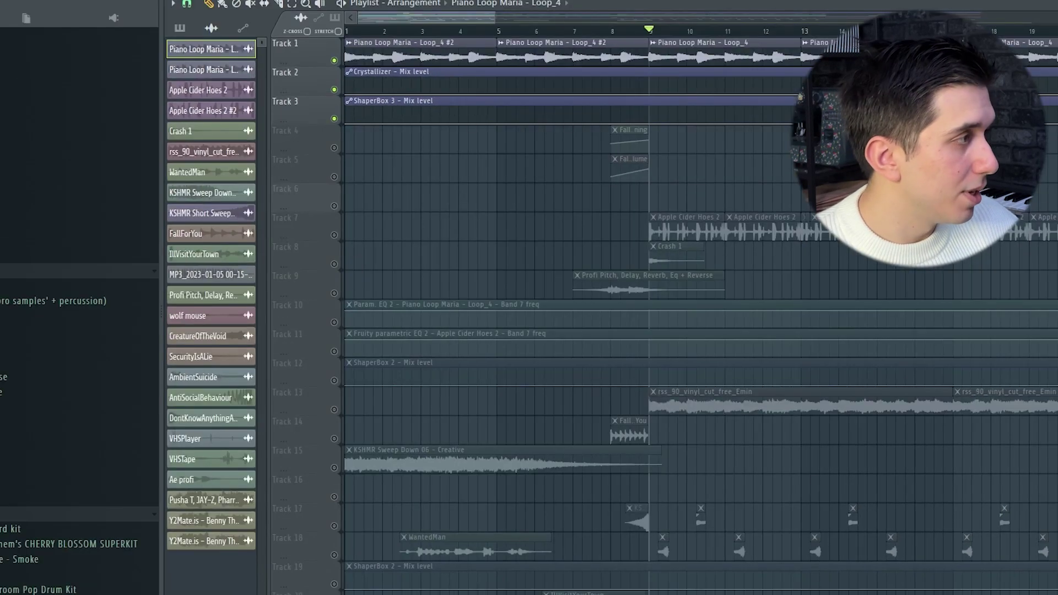
Play the rss_90_vinyl_cut_free_Emin loop to examine Trackspacer's response on the Secondary Loop, and close its Pro-Q 3 equalizer
scroll(683, 174, "down", 4)
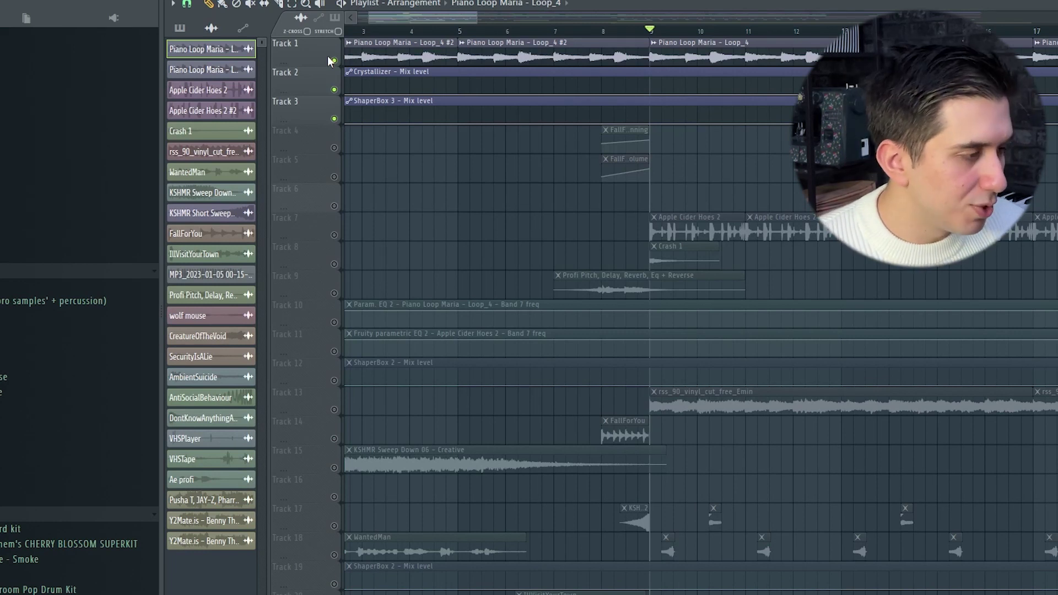
double_click(729, 414)
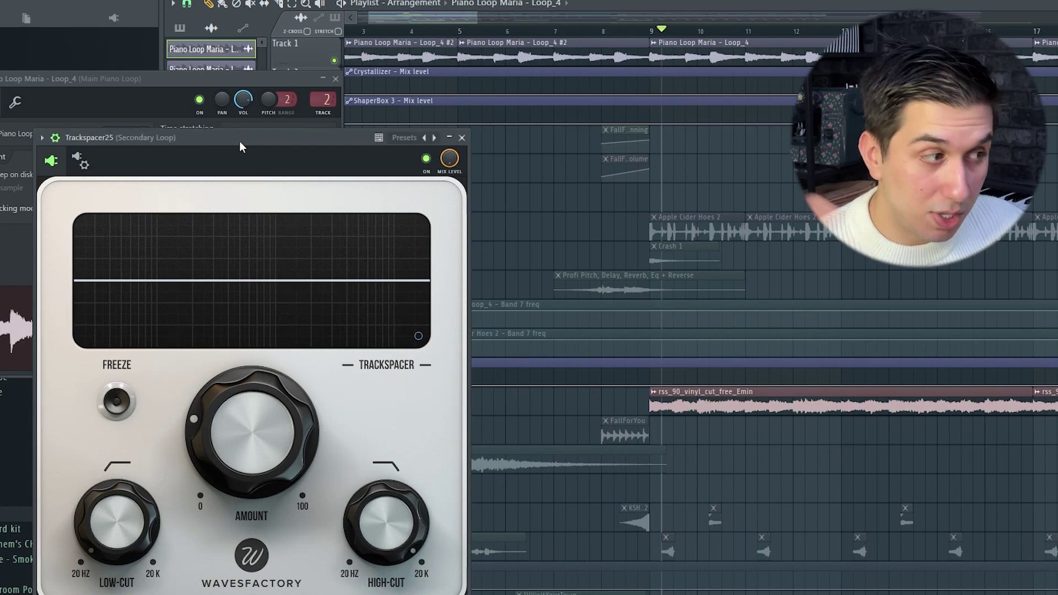
key("space")
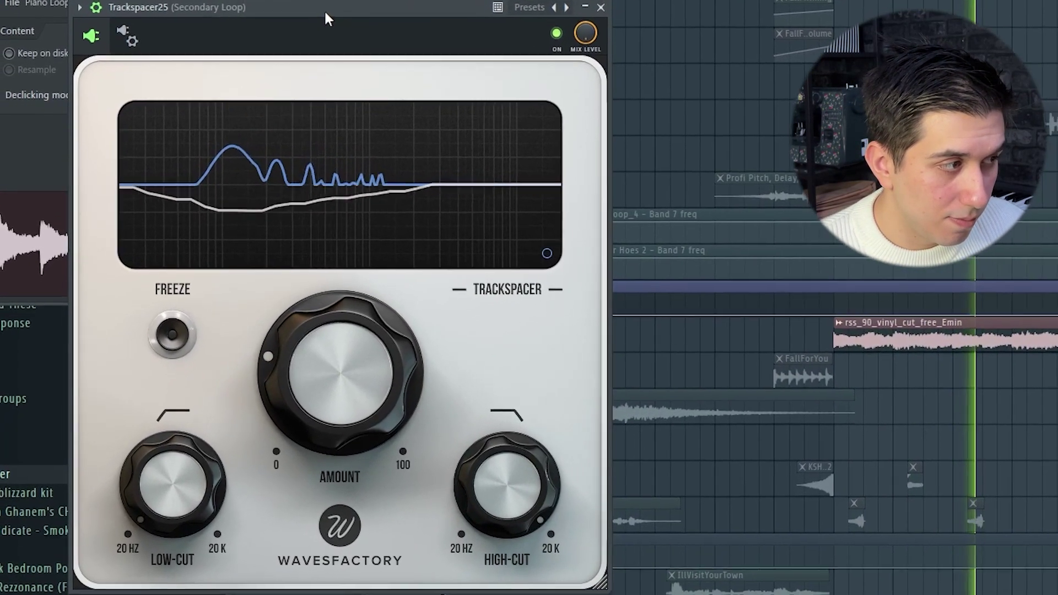
key("space")
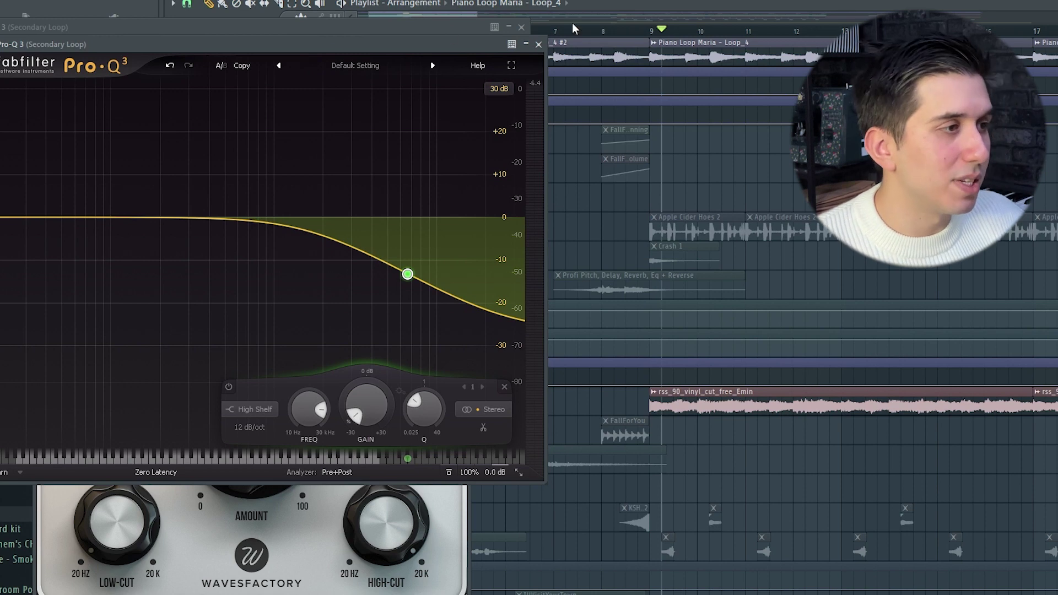
left_click(540, 44)
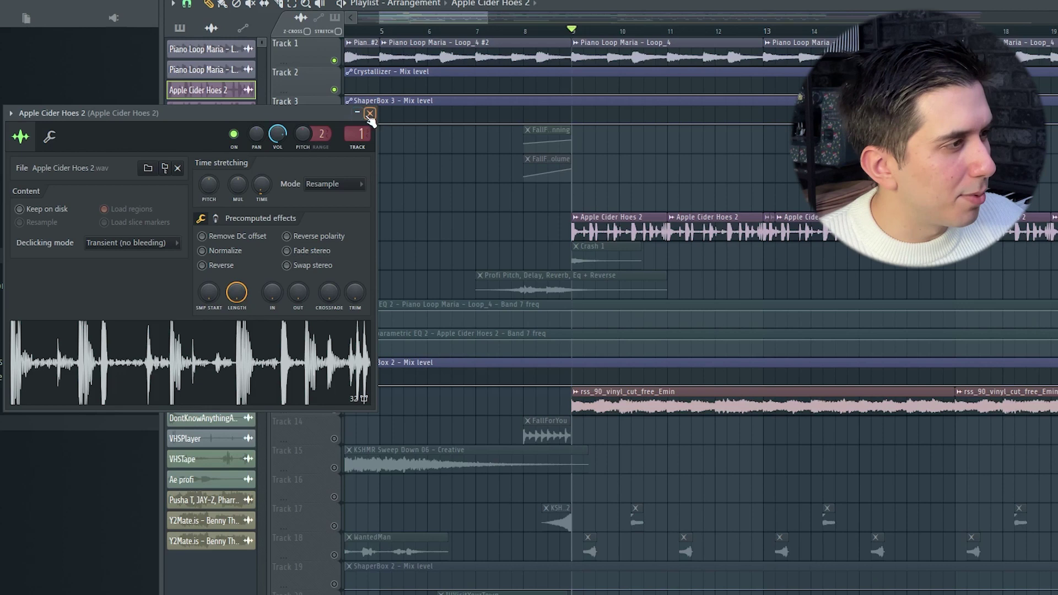
Close the Apple Cider Hoes 2 channel settings and examine the low-cut band in its Pro-Q 3 equalizer during playback
left_click(370, 114)
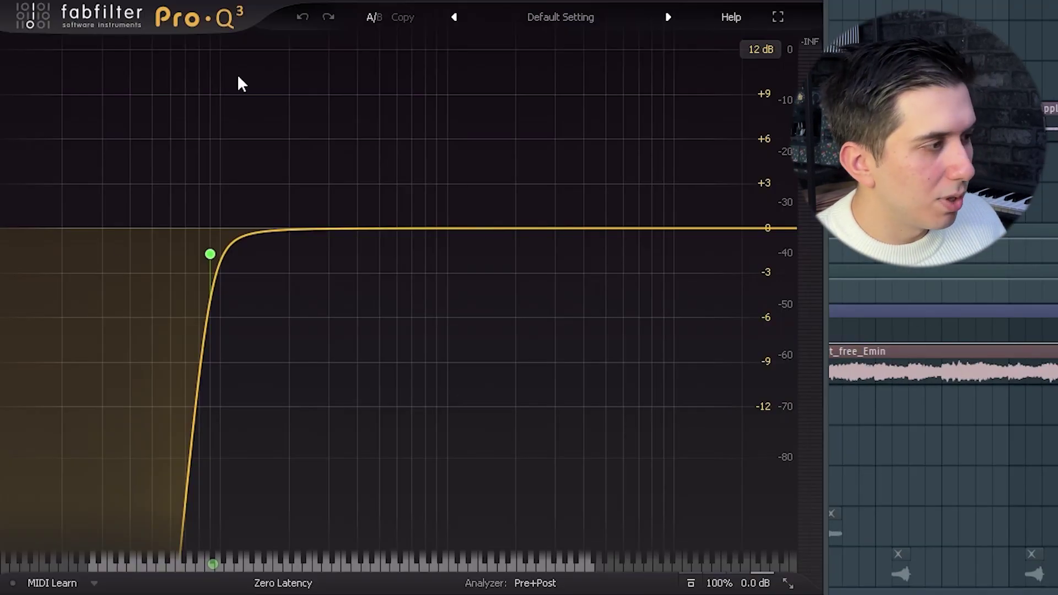
mouse_move(214, 263)
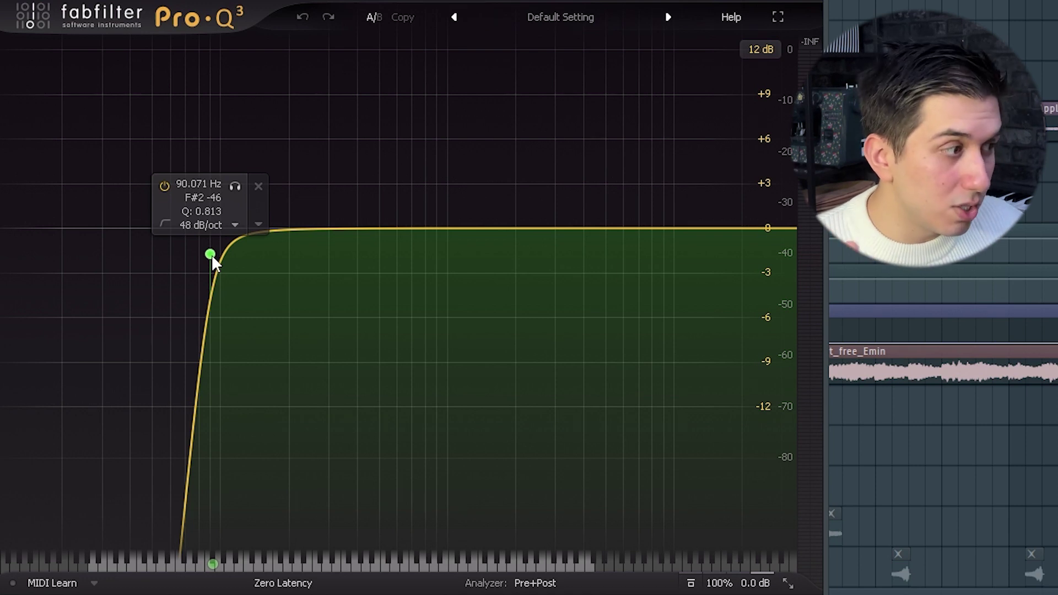
key("space")
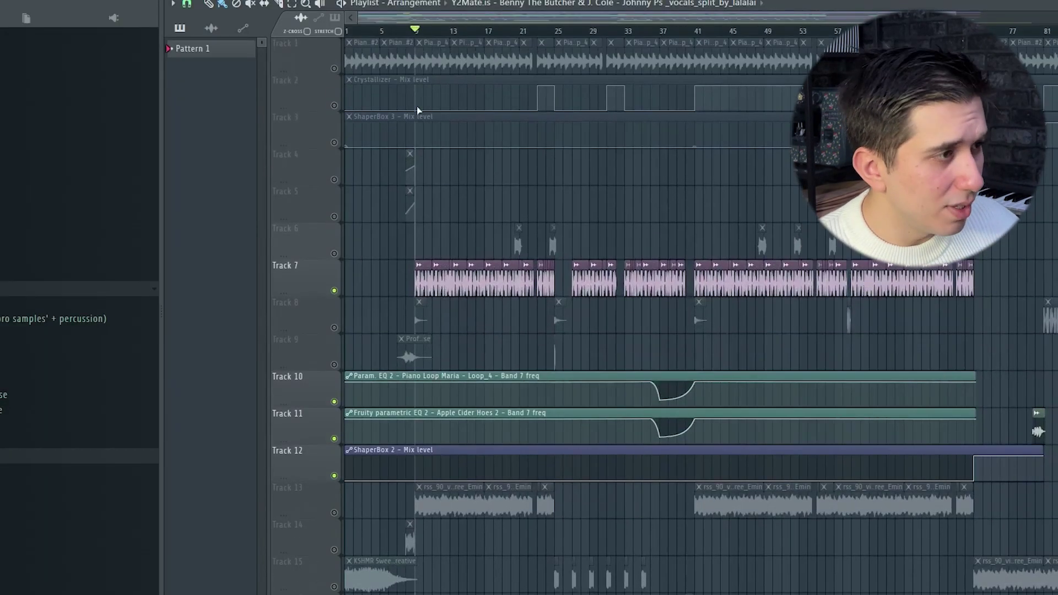
Unmute the piano loop on Track 1 and the vinyl loop on Track 13 alongside the drums
scroll(332, 61, "down", 2)
left_click(334, 67)
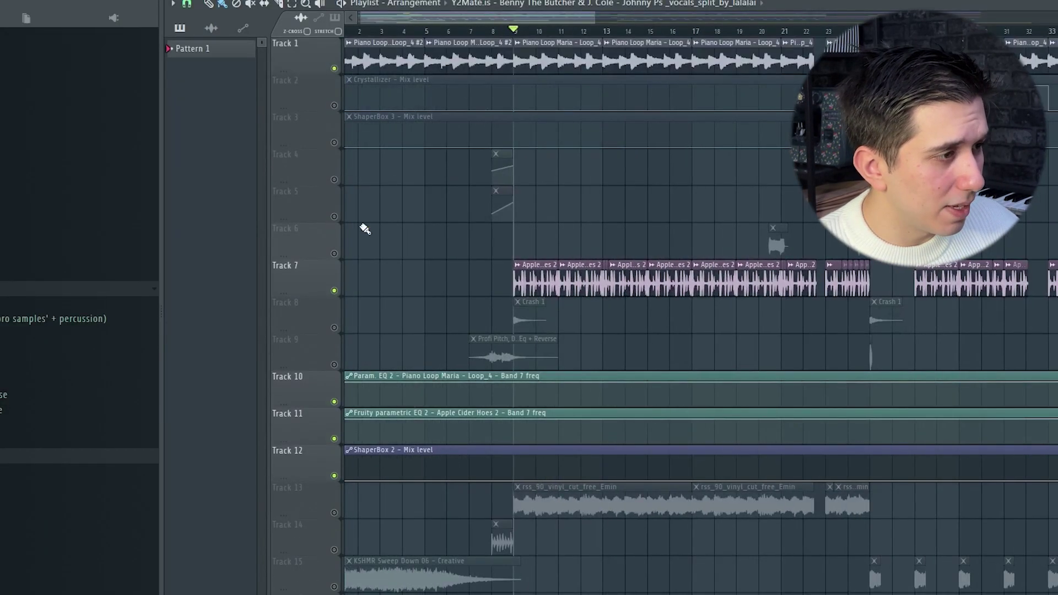
left_click(334, 512)
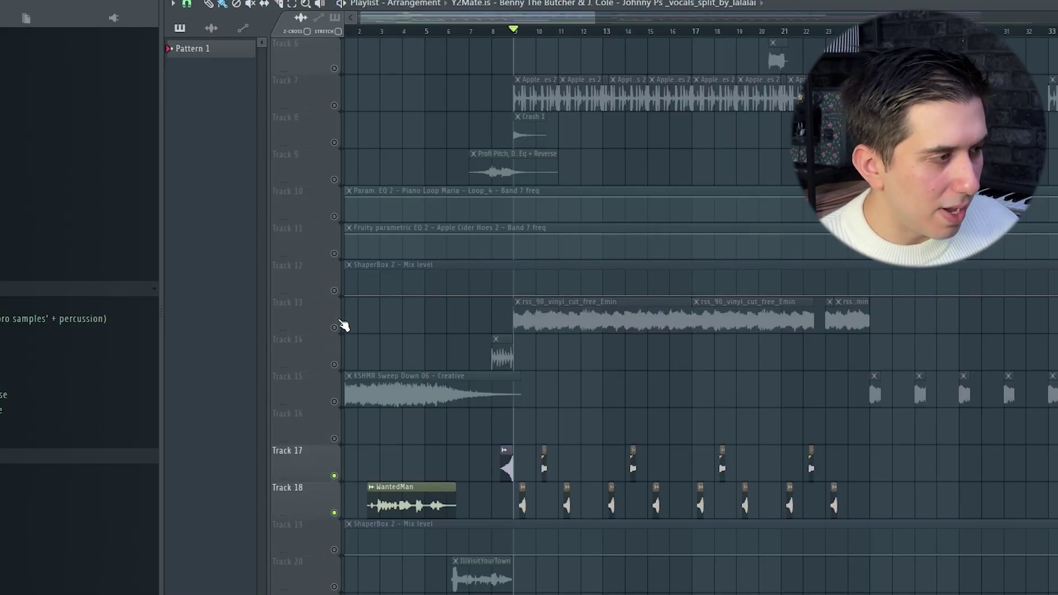
Unmute Tracks 7, 10, 11, 12 and 19 alongside the percussion clips on Tracks 17 and 18
left_click_drag(334, 327, 334, 216)
left_click(334, 549)
scroll(533, 445, "up", 5)
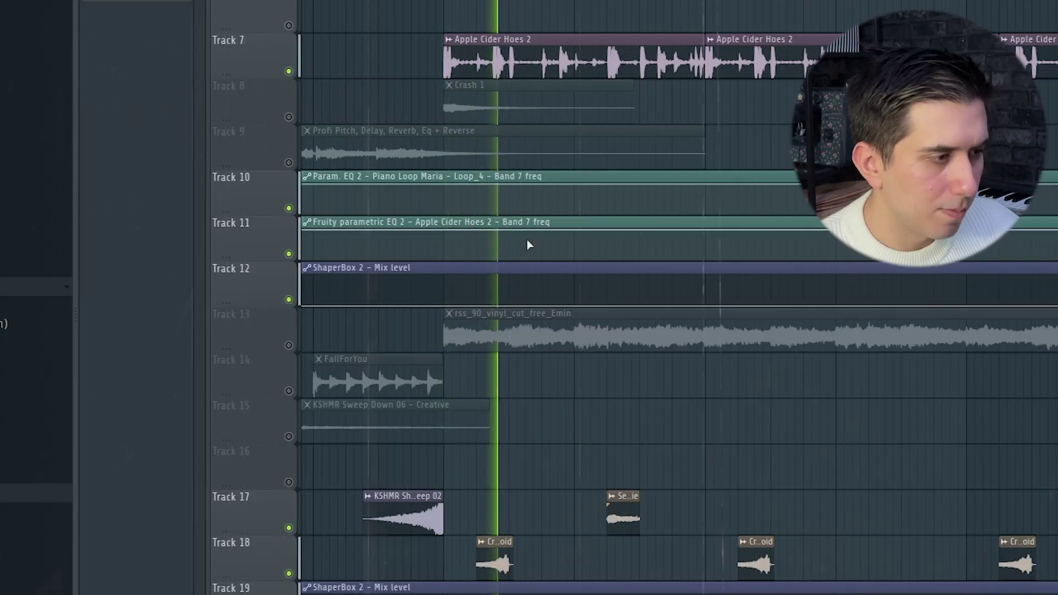
Follow the playback to examine the percussion clips on Tracks 17 and 18 against the drum loop
left_click_drag(610, 461, 449, 410)
scroll(550, 411, "down", 4)
left_click_drag(550, 411, 617, 175)
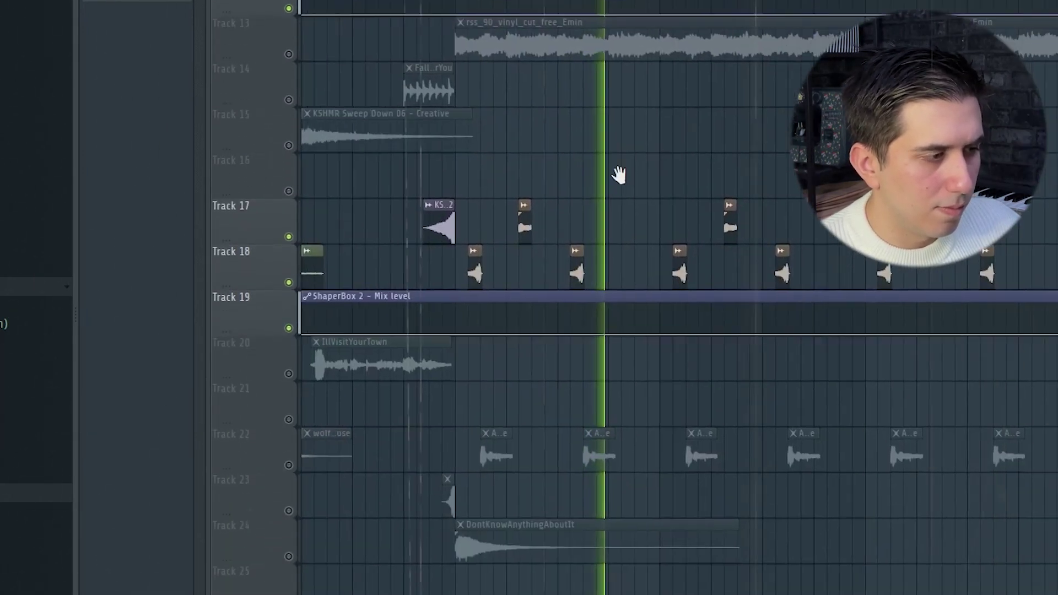
scroll(617, 187, "down", 3)
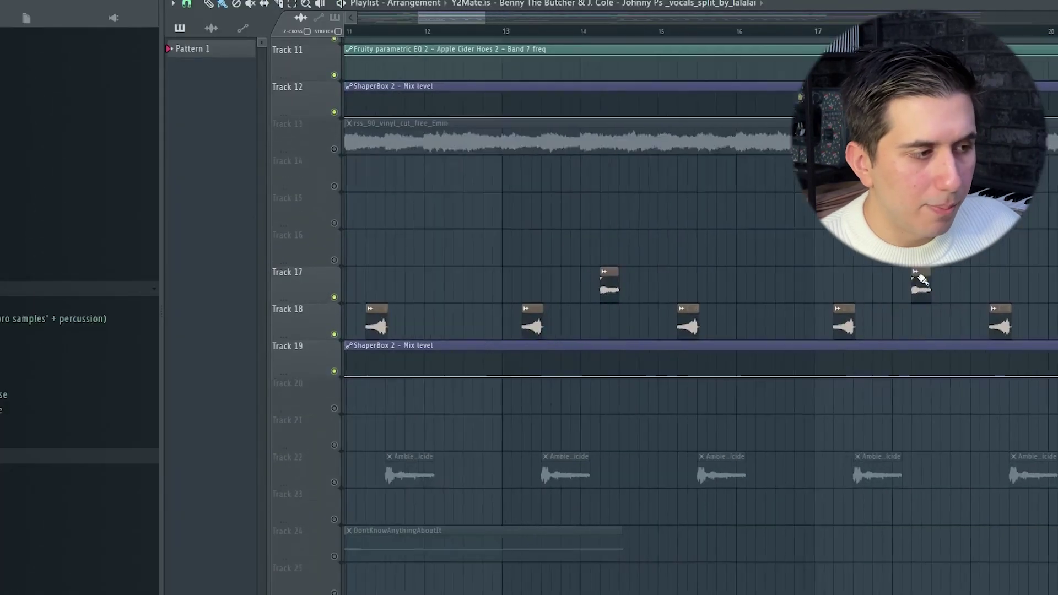
Examine the AmbientSuicide sample from Track 22 in its channel settings, close them, and view the WantedMan clip on Track 18
left_click_drag(551, 464, 606, 437)
scroll(606, 436, "down", 3)
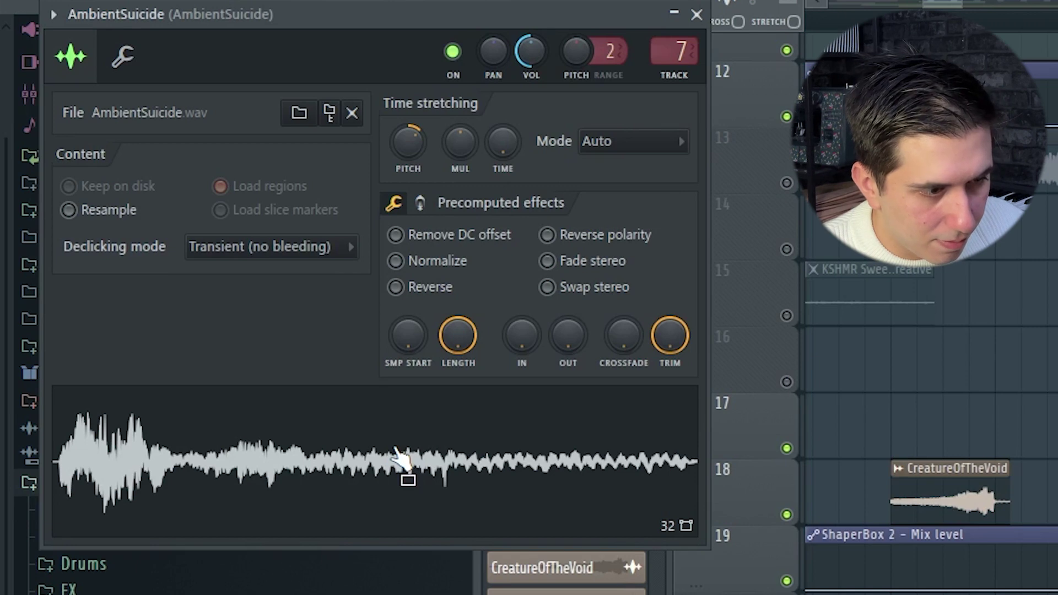
left_click(696, 14)
scroll(925, 386, "up", 2)
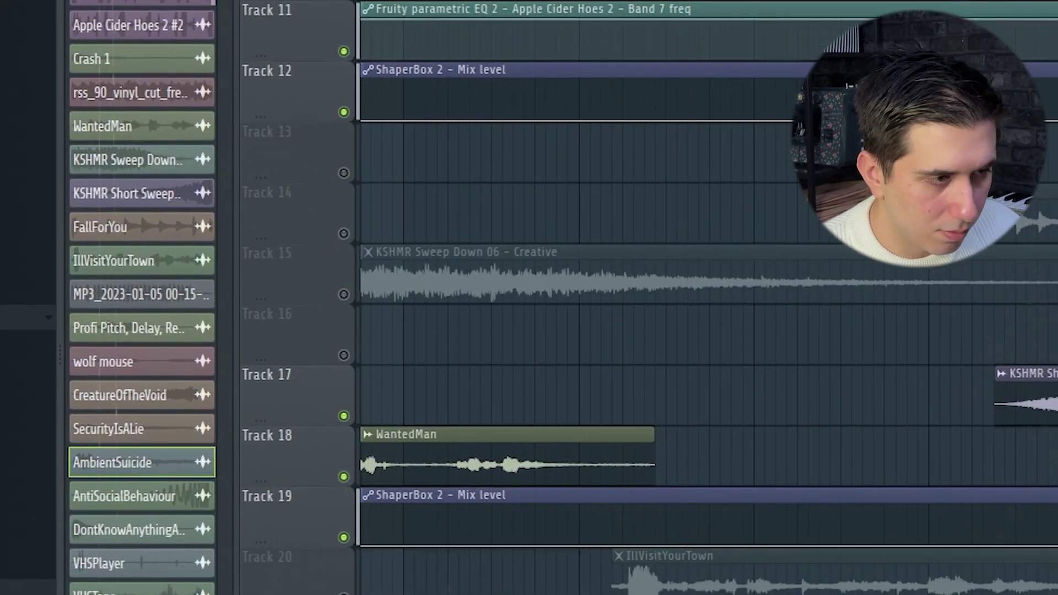
left_click_drag(1052, 468, 643, 449)
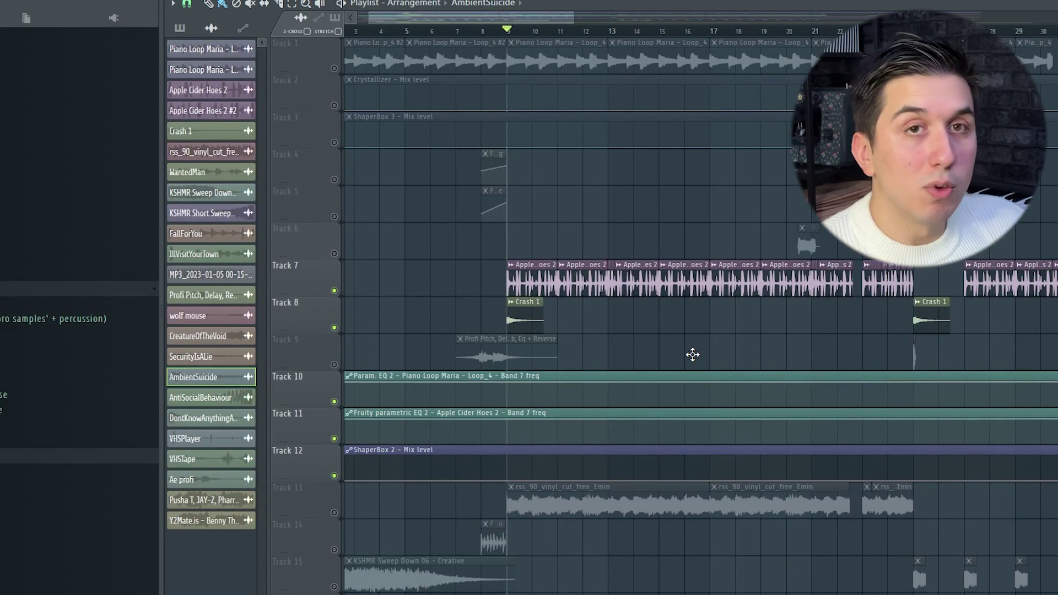
Play the Apple Cider Hoes 2 drum clips on Track 7 up to about bar 13 to hear the loop variation
scroll(597, 197, "up", 5)
scroll(597, 196, "down", 1)
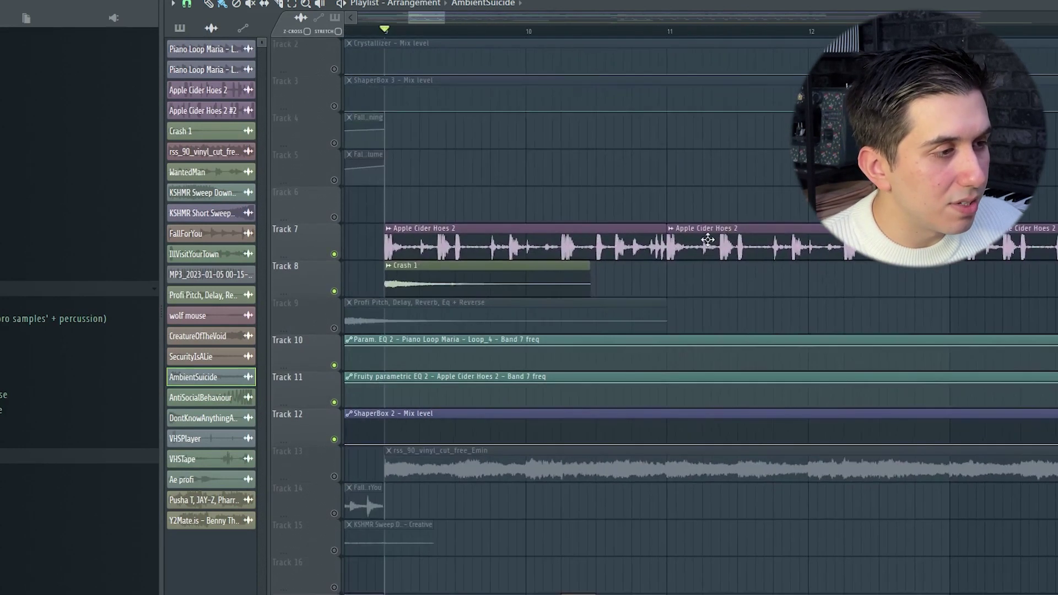
scroll(732, 252, "up", 1)
scroll(732, 252, "right", 2)
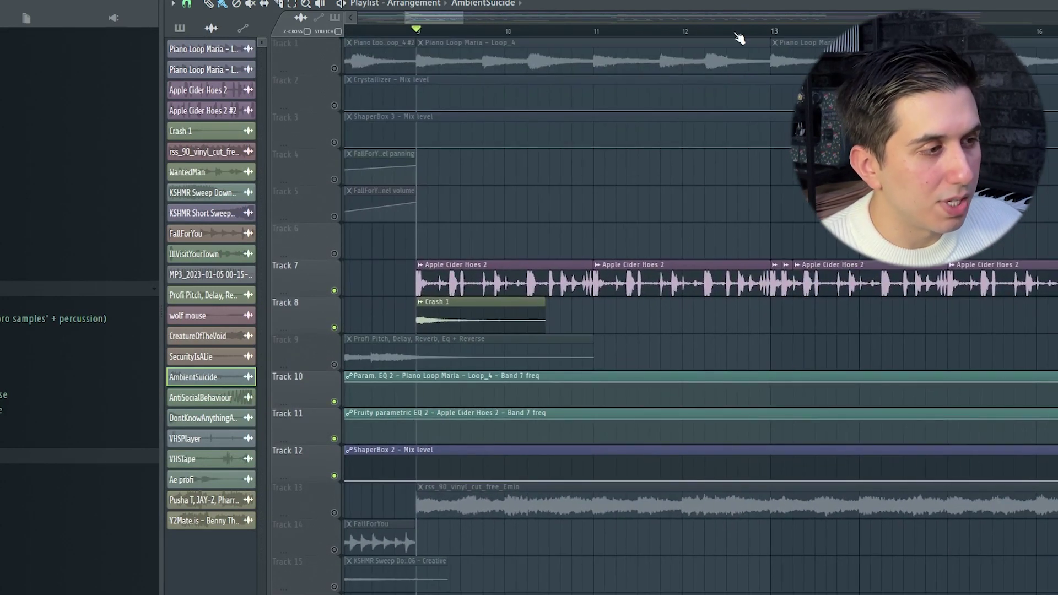
key("space")
scroll(569, 347, "down", 3)
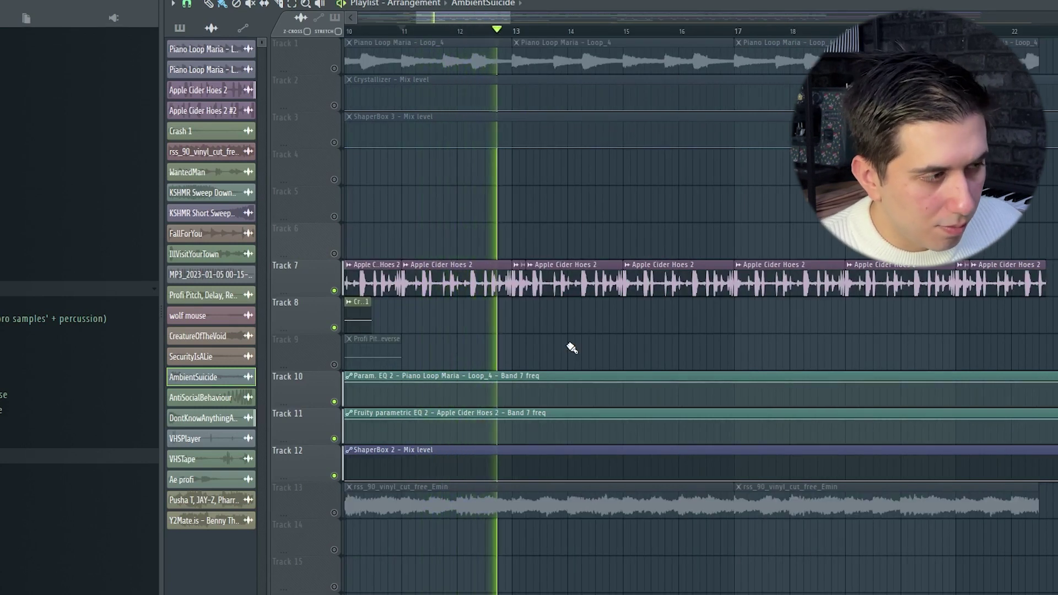
key("space")
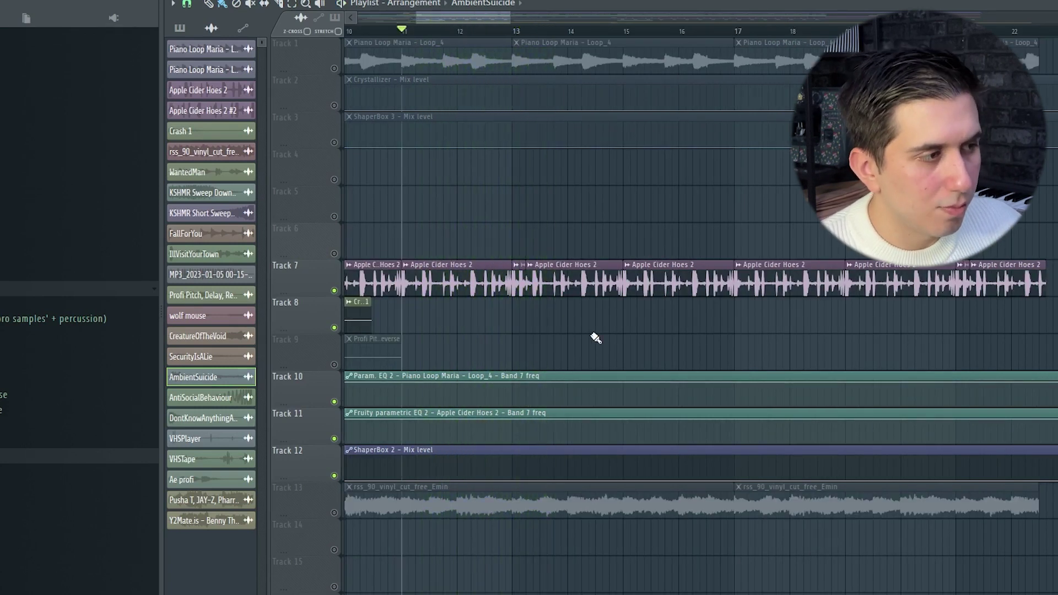
Play the drum clips on Track 7 from about bar 21 to hear the chopped section
scroll(812, 339, "right", 6)
left_click(484, 31)
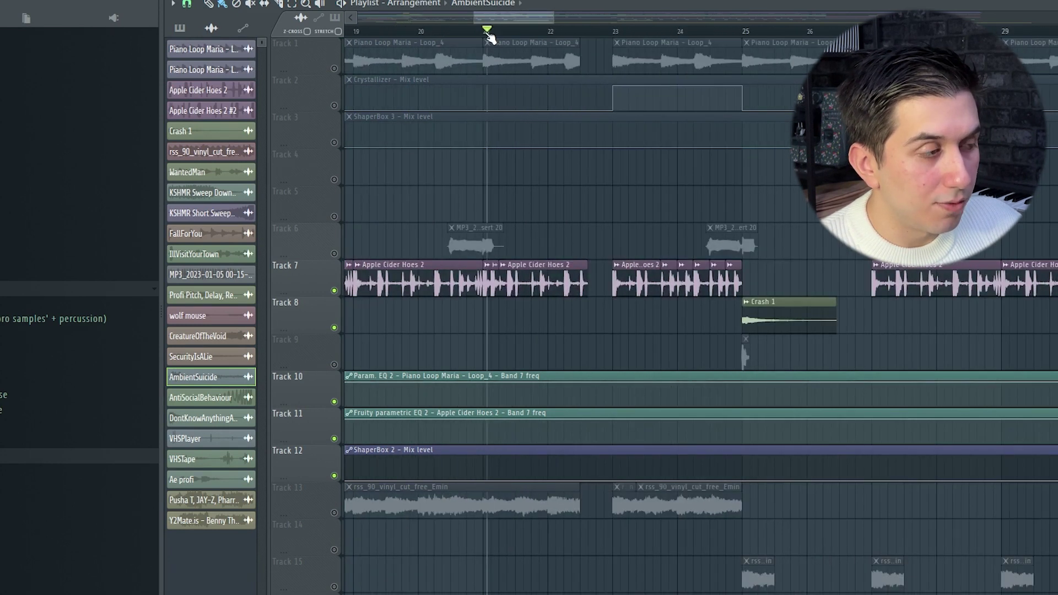
key("space")
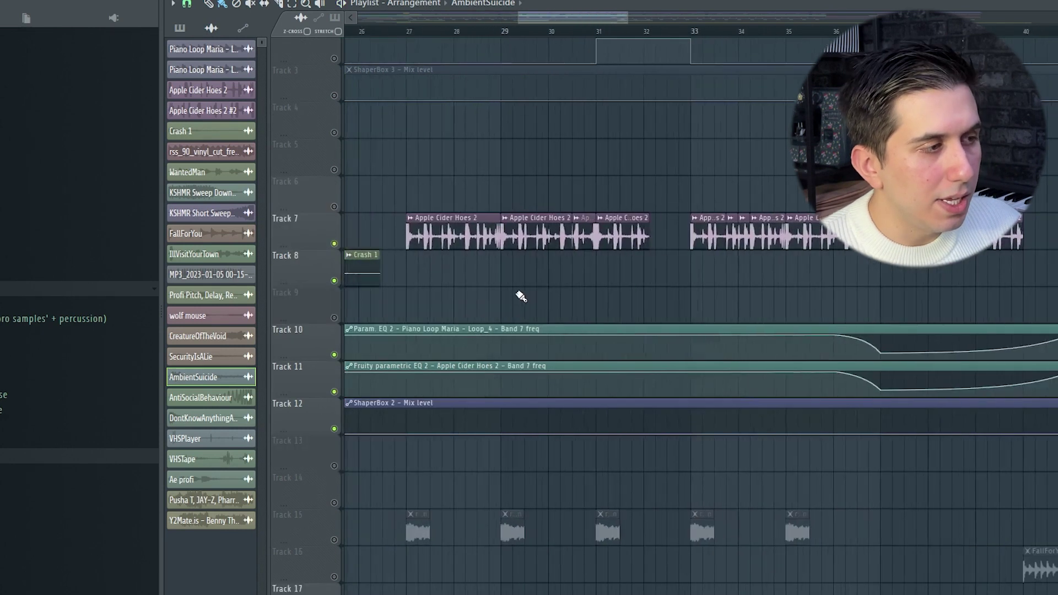
Play the arrangement from about bar 29 with all tracks audible to hear the break in the drums
scroll(520, 295, "down", 2)
left_click_drag(621, 34, 614, 35)
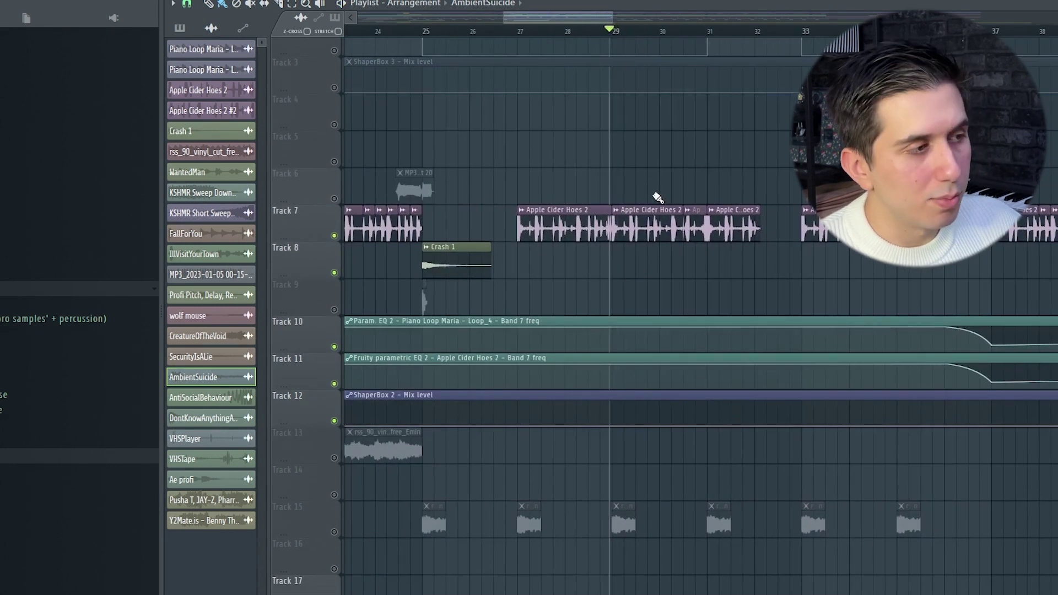
scroll(327, 236, "down", 5)
key("space")
scroll(634, 205, "up", 7)
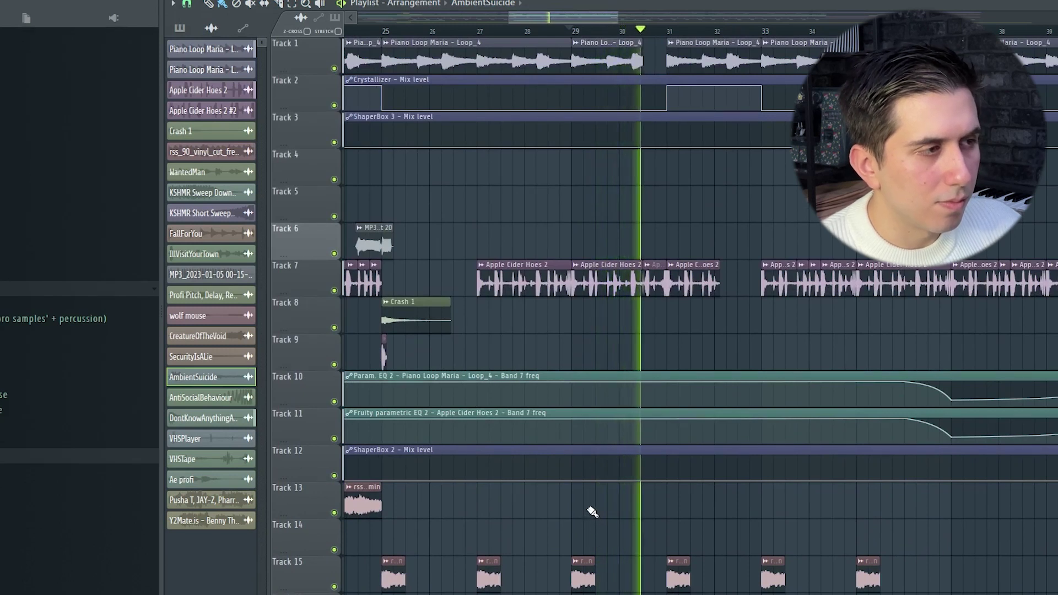
key("space")
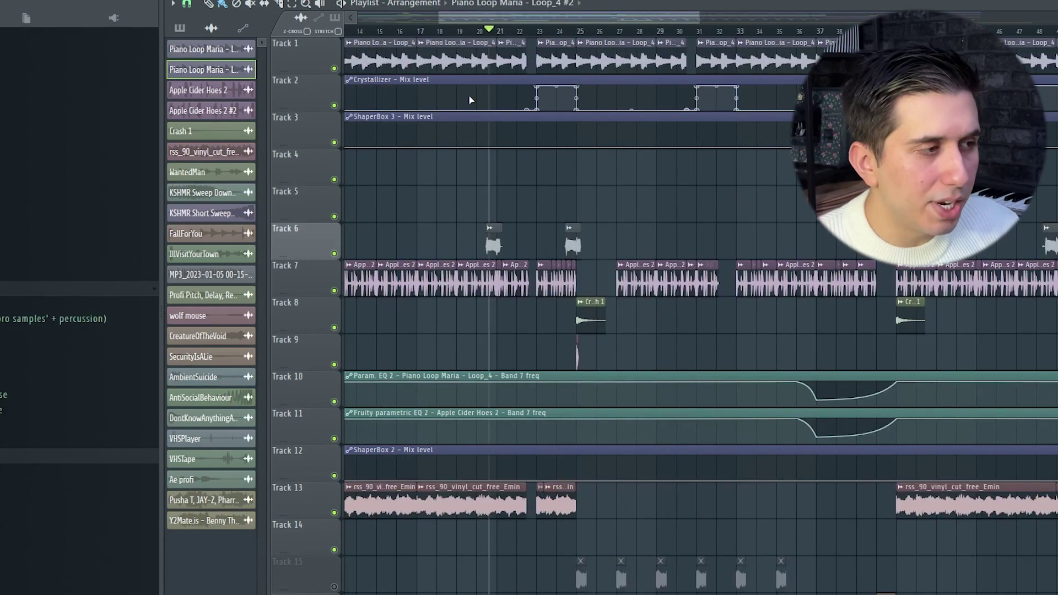
Solo Track 6 and play its MP3 clip near bar 21
scroll(696, 243, "up", 4)
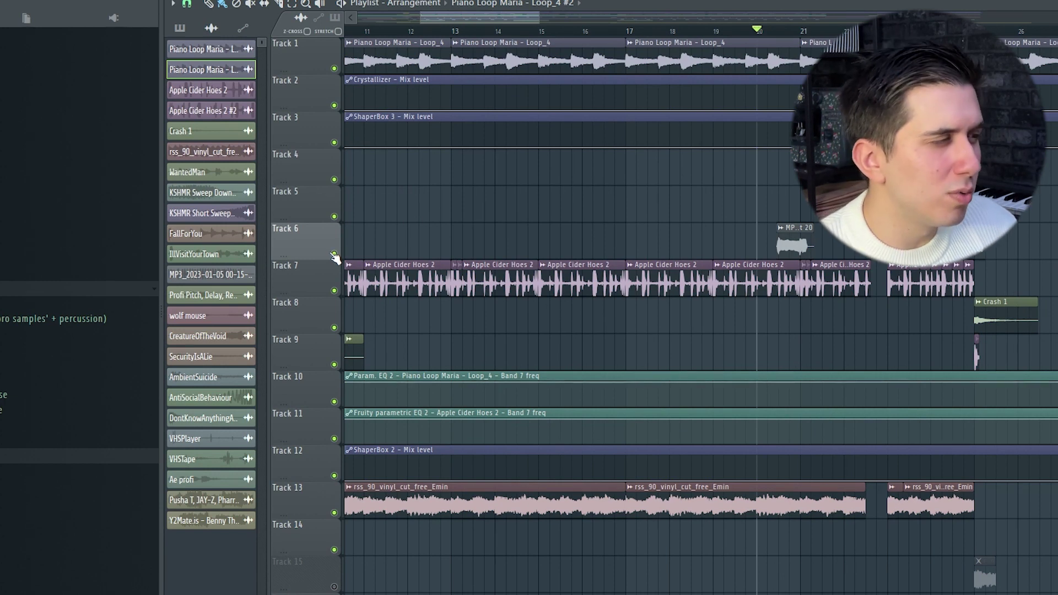
key("space")
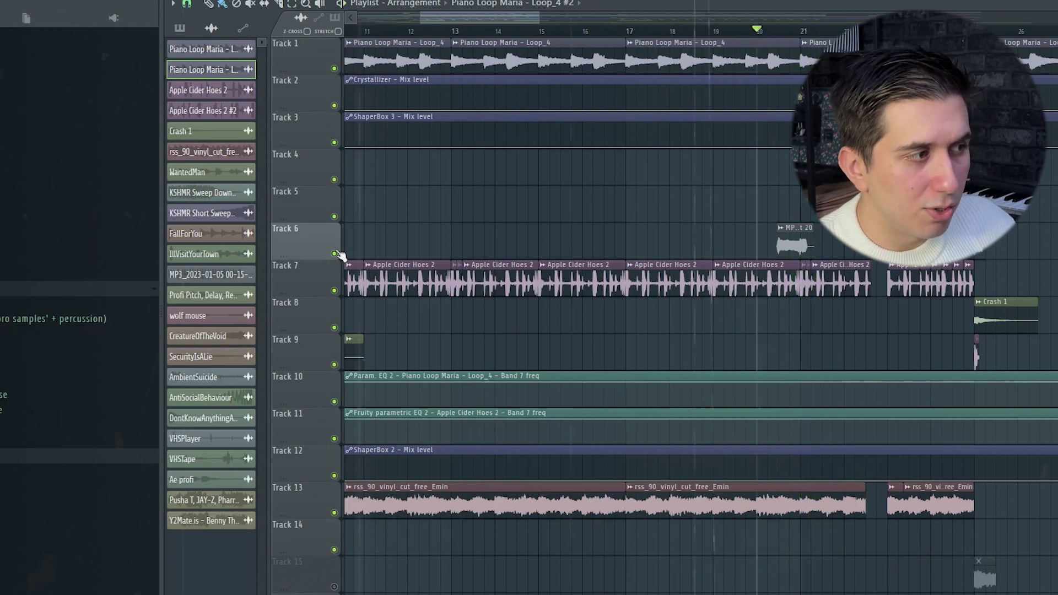
right_click(334, 254)
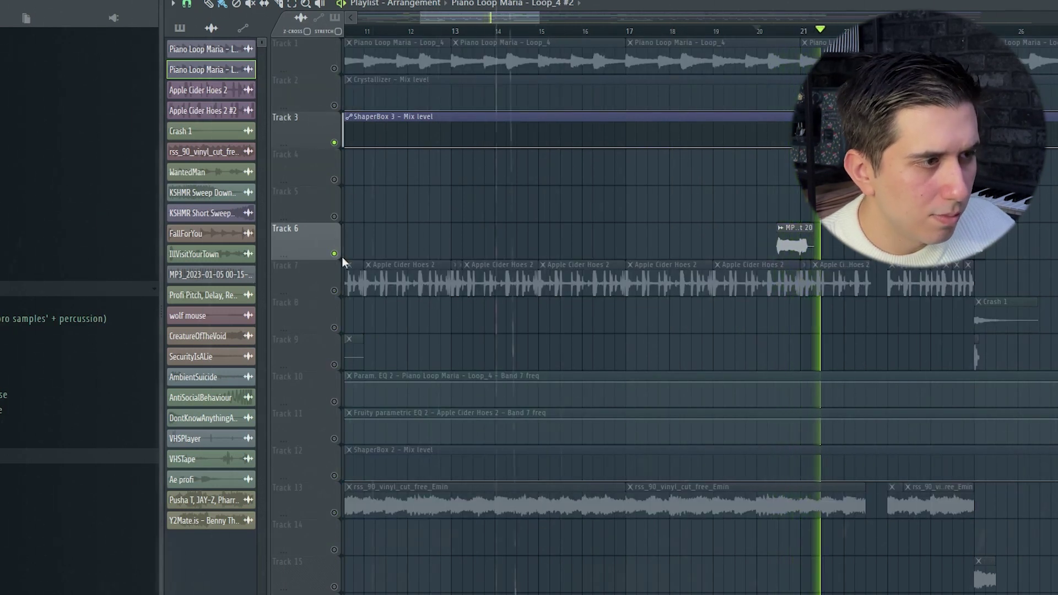
key("space")
scroll(561, 273, "down", 3)
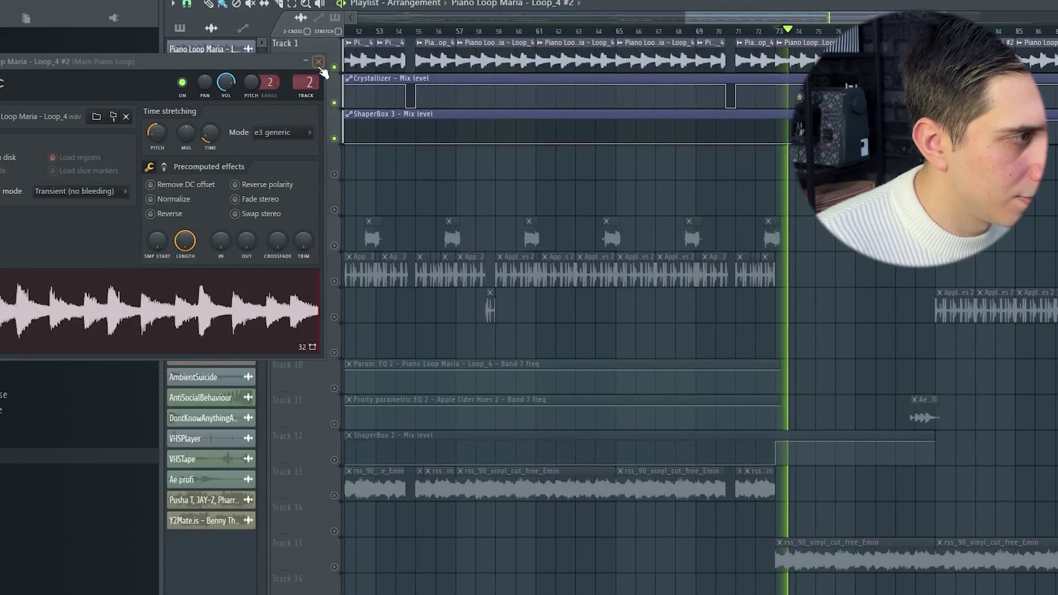
Close the Piano Loop Maria - Loop_4 #2 channel settings and examine the Crystallizer and ShaperBox 3 mix-level automation around bars 73 to 81
left_click(318, 62)
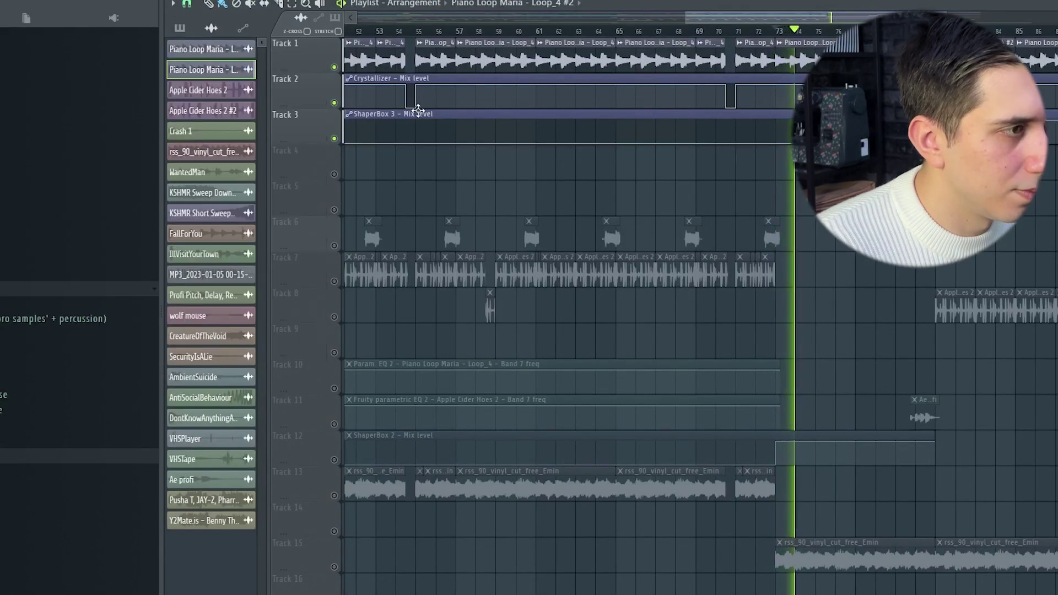
scroll(625, 182, "right", 5)
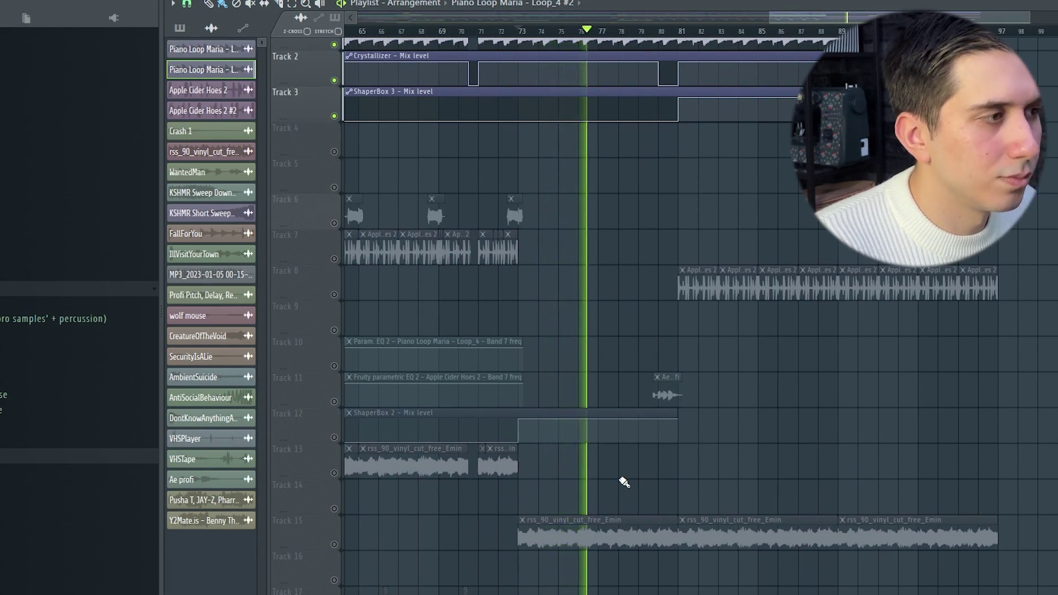
key("space")
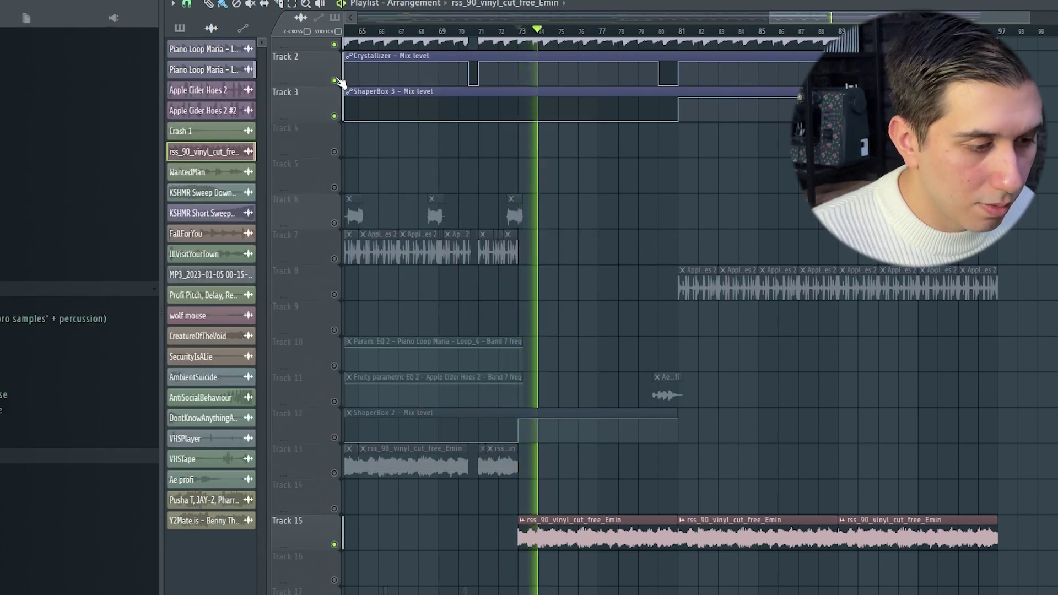
Listen to the outro with the vinyl loop on Track 15 and the ambient hits on Track 22, and stop playback
scroll(516, 207, "down", 1)
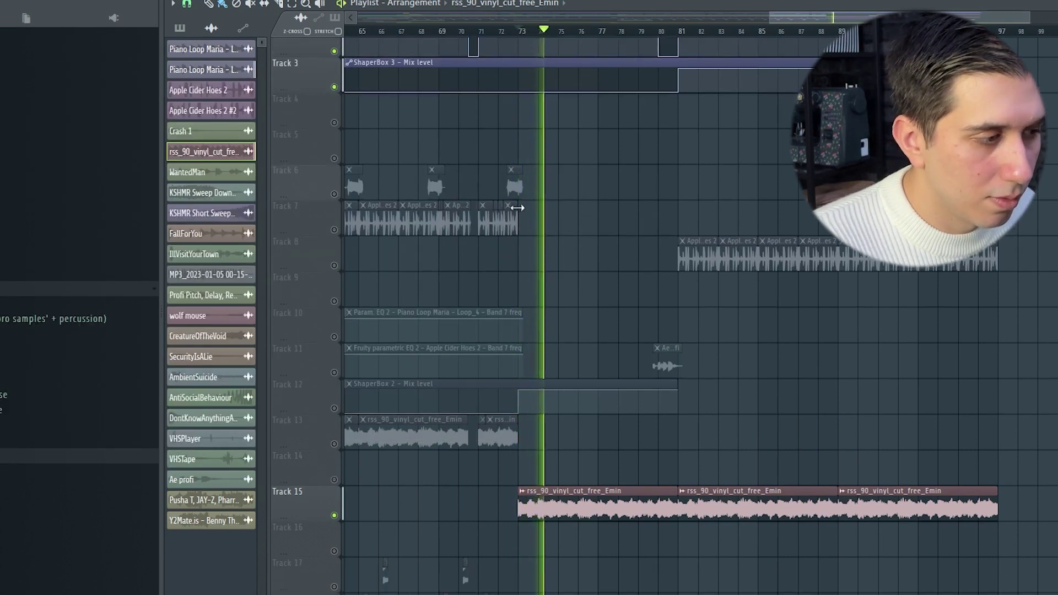
scroll(517, 207, "down", 3)
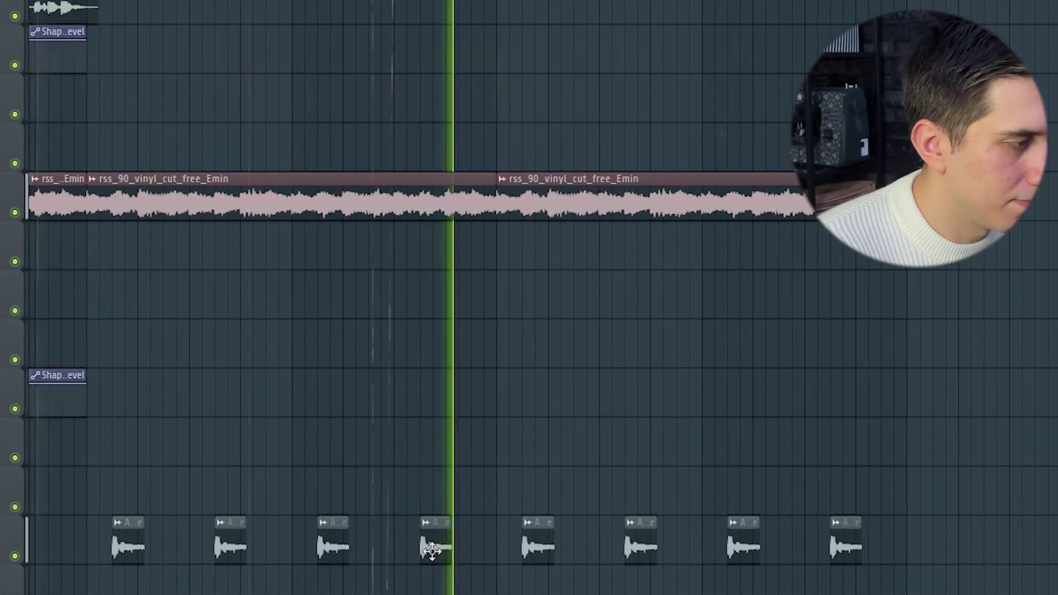
key("space")
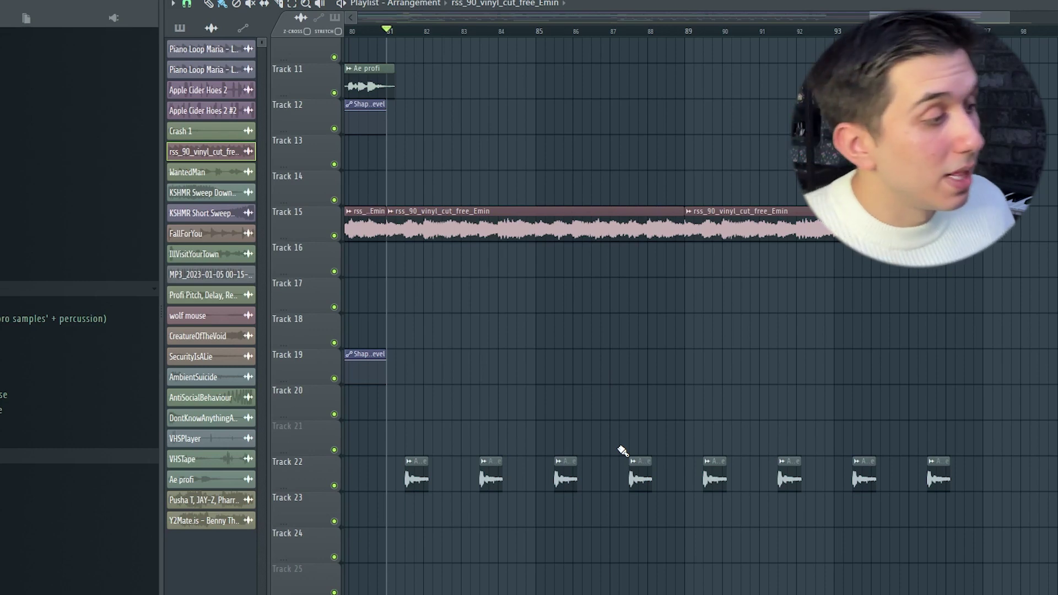
Look over the vocal clips on Tracks 30 and 31 and the full arrangement from Track 1 down to Track 24
scroll(626, 449, "down", 5)
scroll(619, 402, "down", 3)
scroll(539, 294, "down", 5)
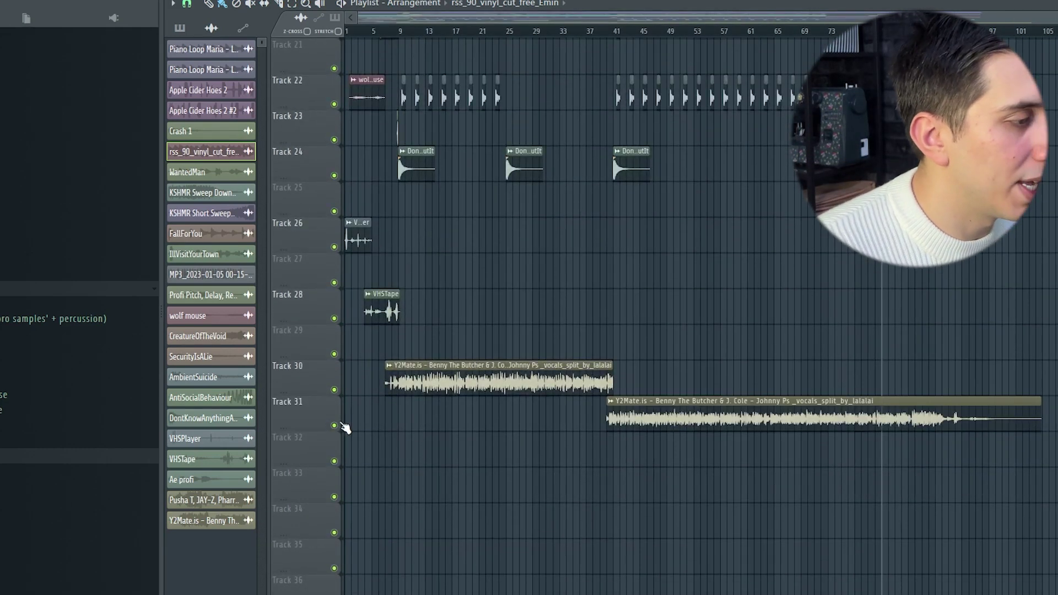
scroll(668, 370, "up", 5)
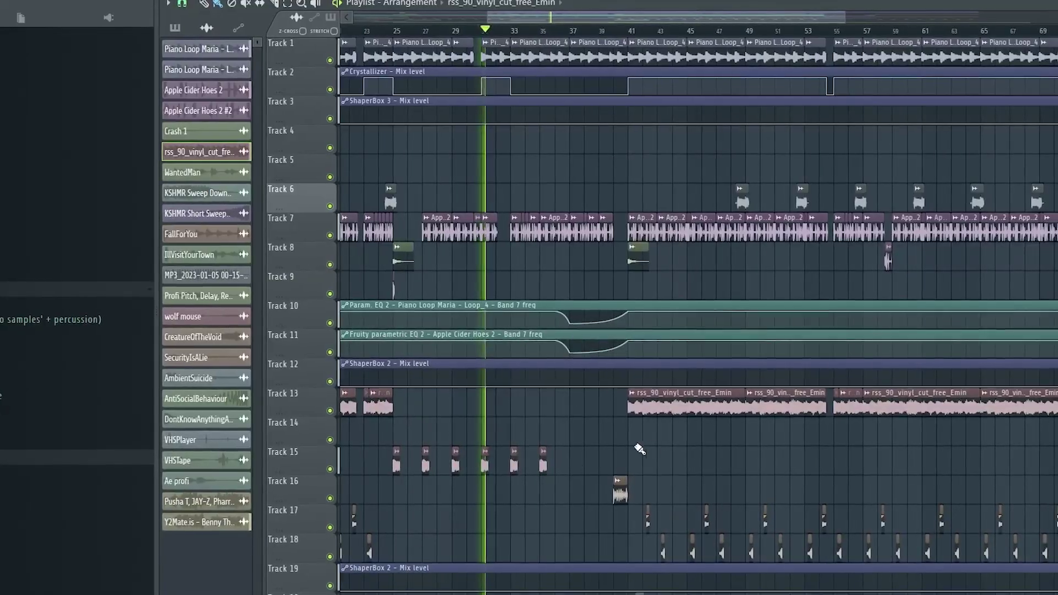
scroll(545, 407, "down", 8)
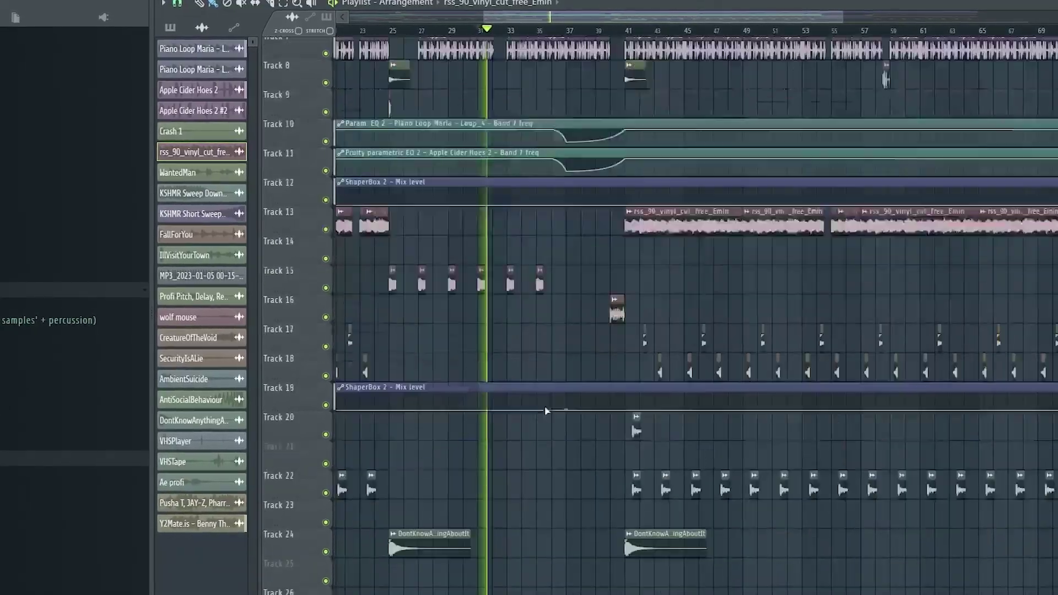